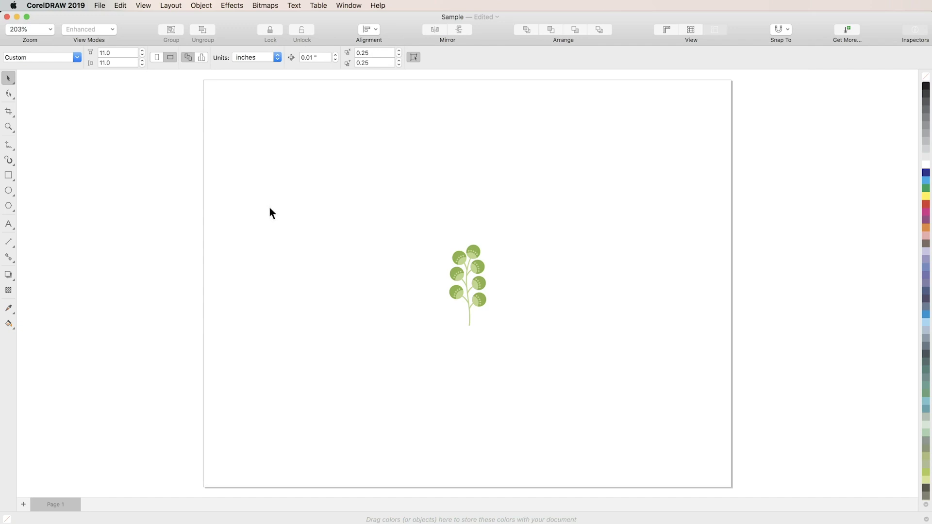
- Select the plant bitmap in the Sample document and enlarge it from its corner
left_click(479, 248)
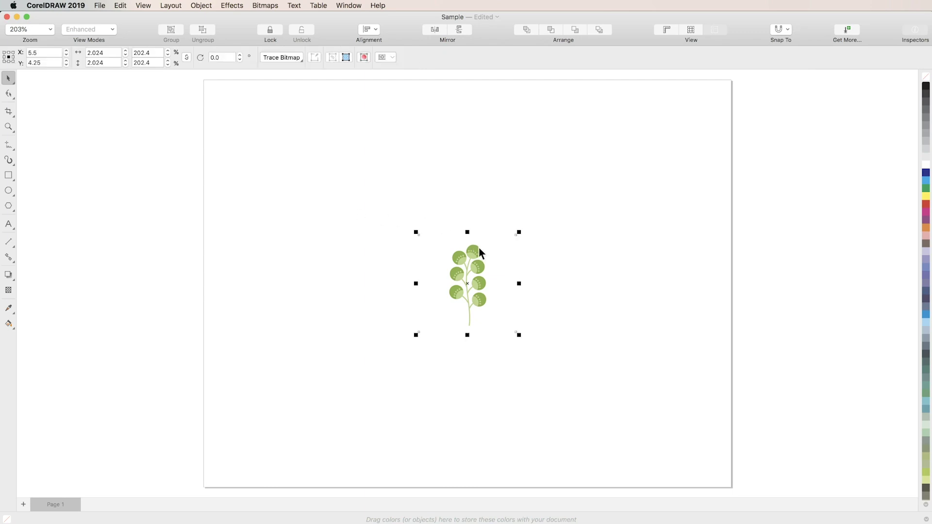
left_click_drag(519, 232, 753, 79)
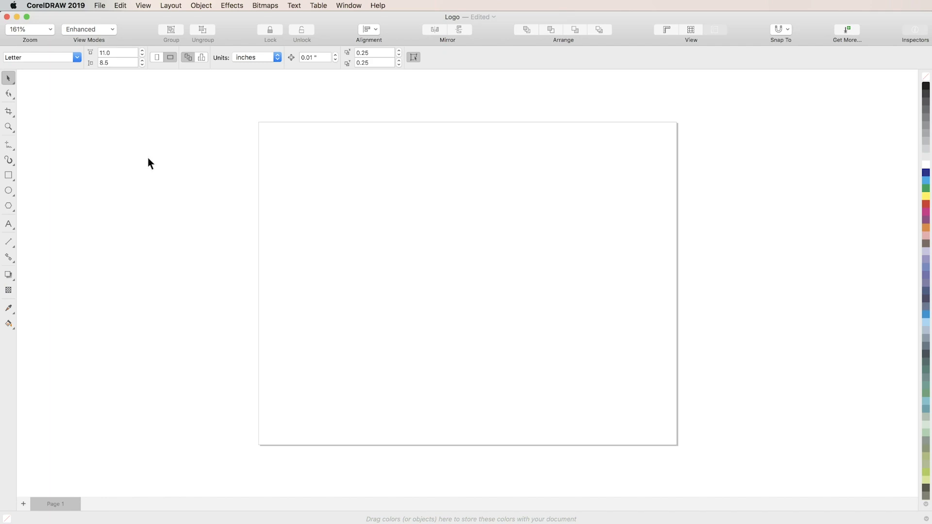
- Place PizzaLogo.jpg from the Convert JPG to Vector folder onto the Logo page, centred
left_click(102, 7)
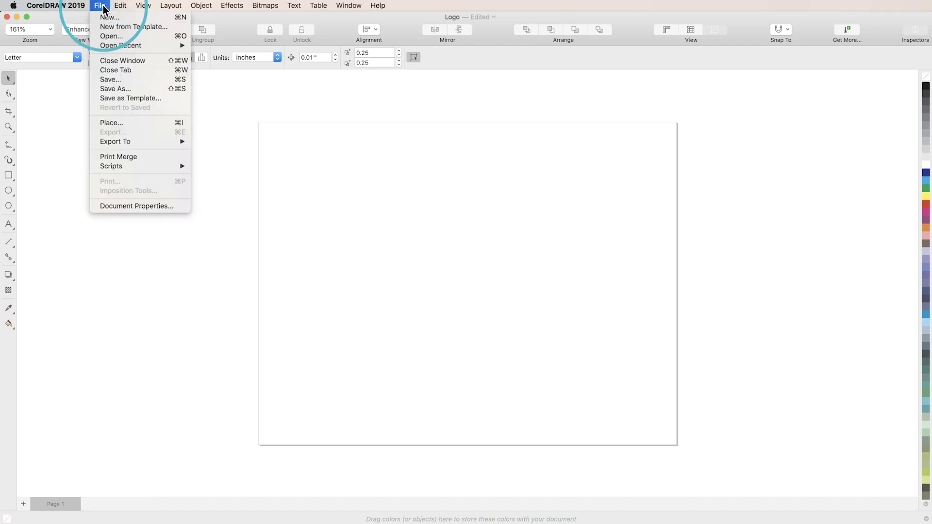
left_click(143, 123)
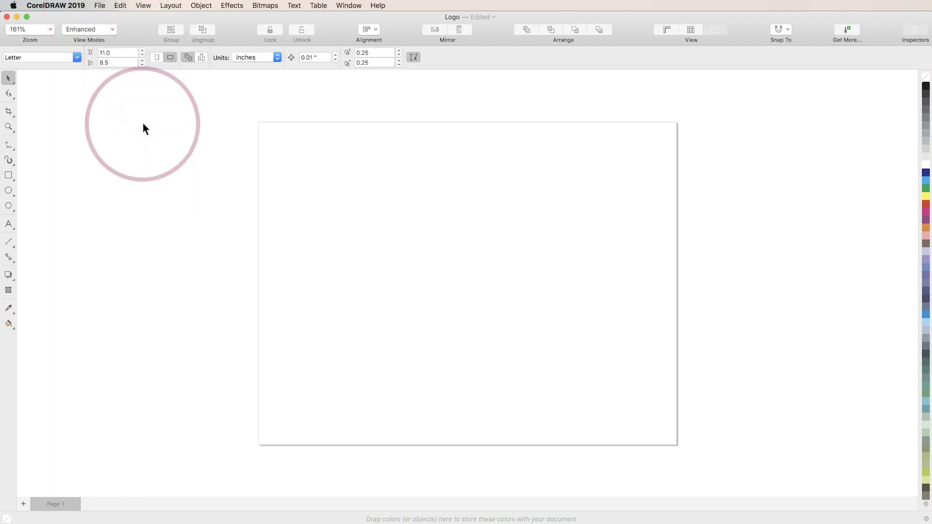
left_click(497, 247)
left_click(581, 215)
left_click(694, 179)
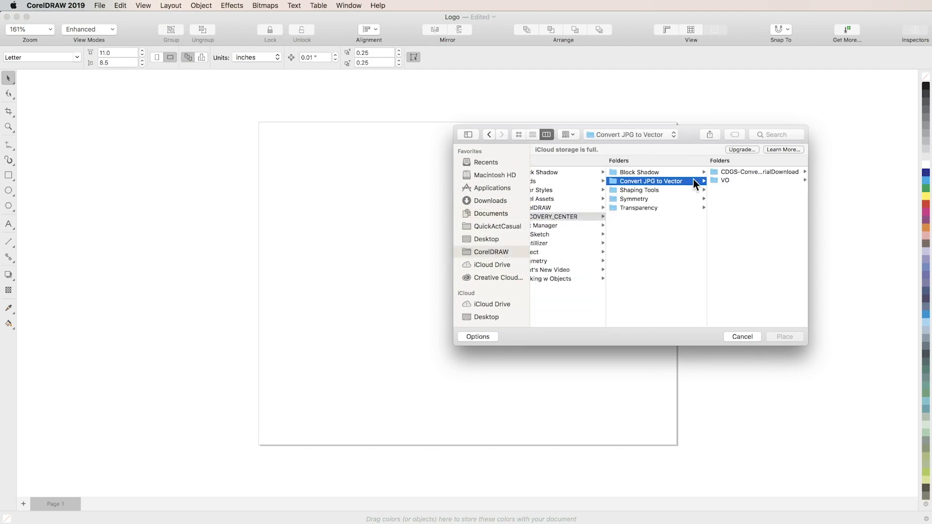
left_click(755, 172)
left_click(782, 337)
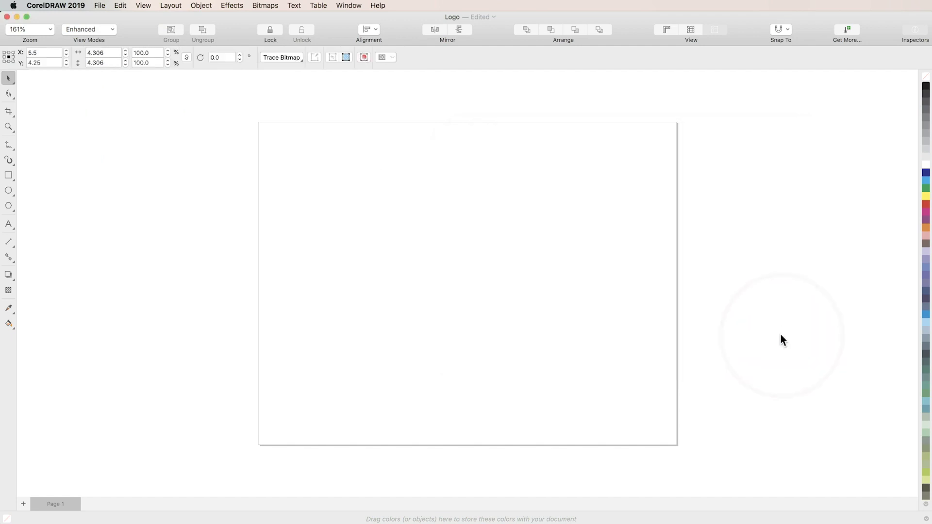
left_click(557, 172)
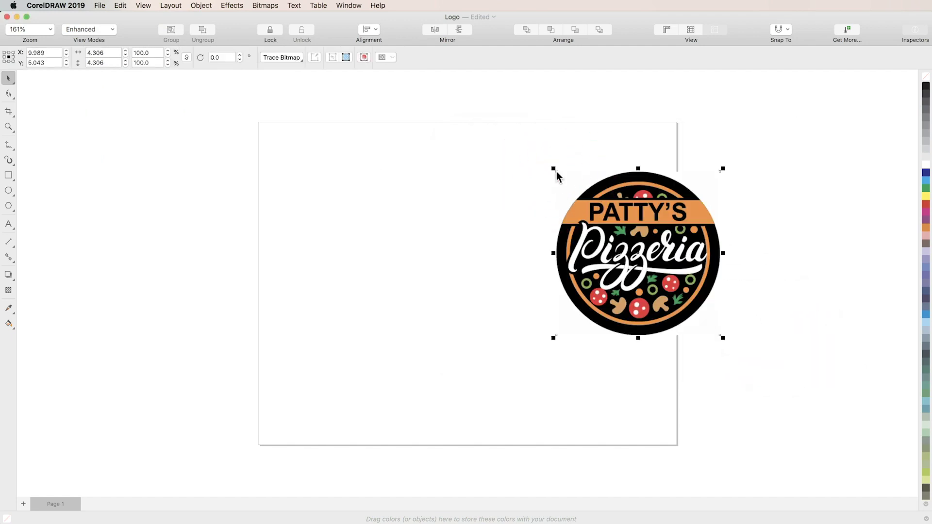
key("shift+p")
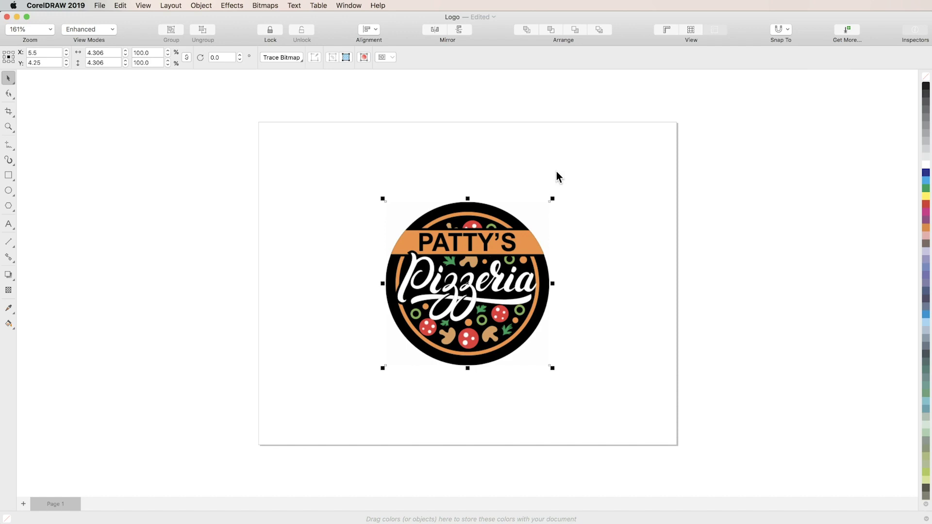
left_click(297, 59)
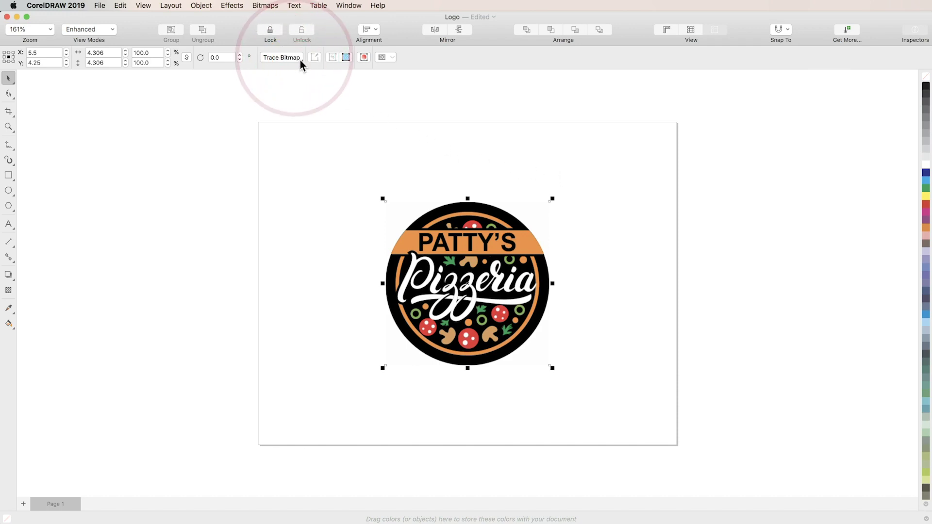
- Trace the pizzeria bitmap with the Outline Trace Logo preset (Detail 53, Smoothing 25)
mouse_move(314, 87)
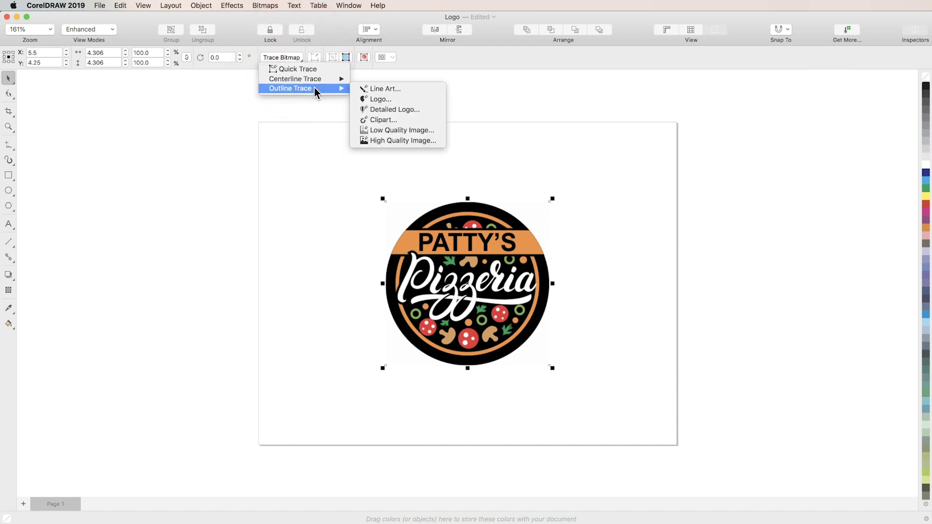
left_click(423, 102)
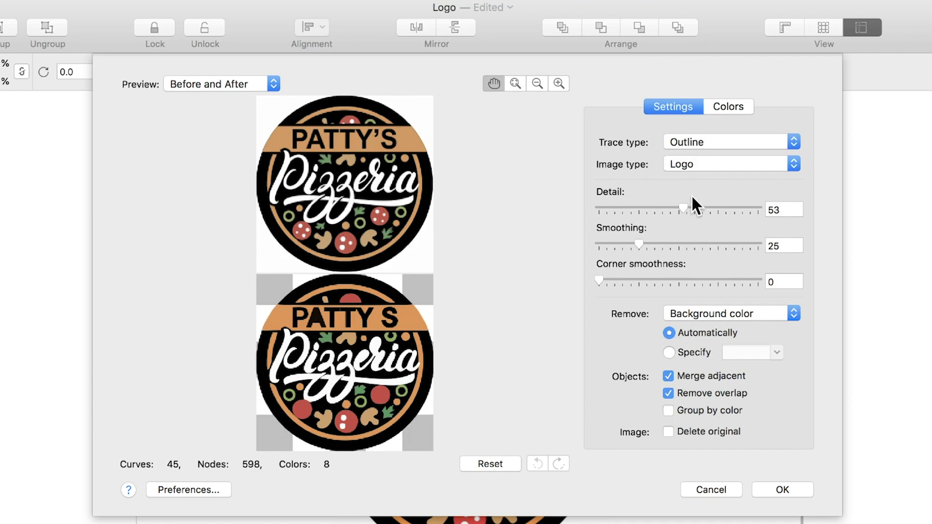
- Set trace Detail 100, Smoothing 39 and Corner smoothness 17, giving 66 curves and 11 colours
left_click_drag(683, 206, 715, 205)
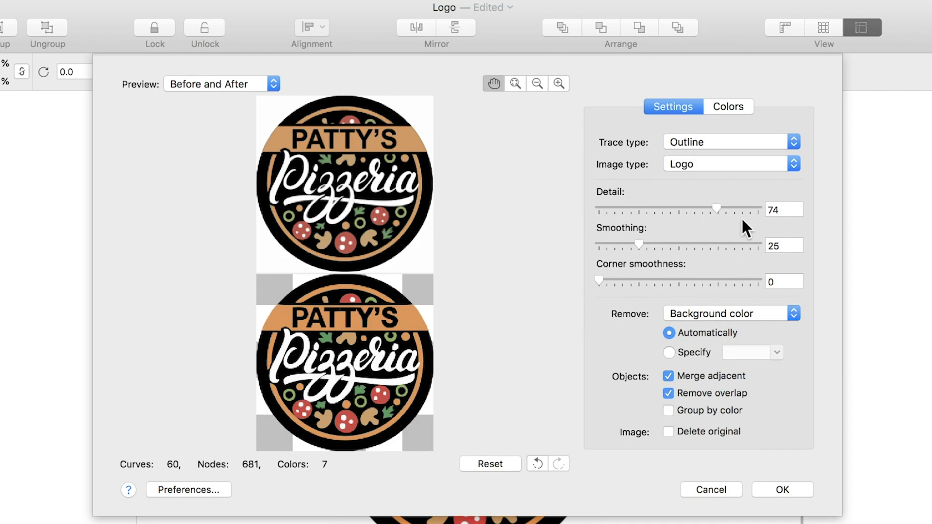
left_click_drag(716, 207, 763, 206)
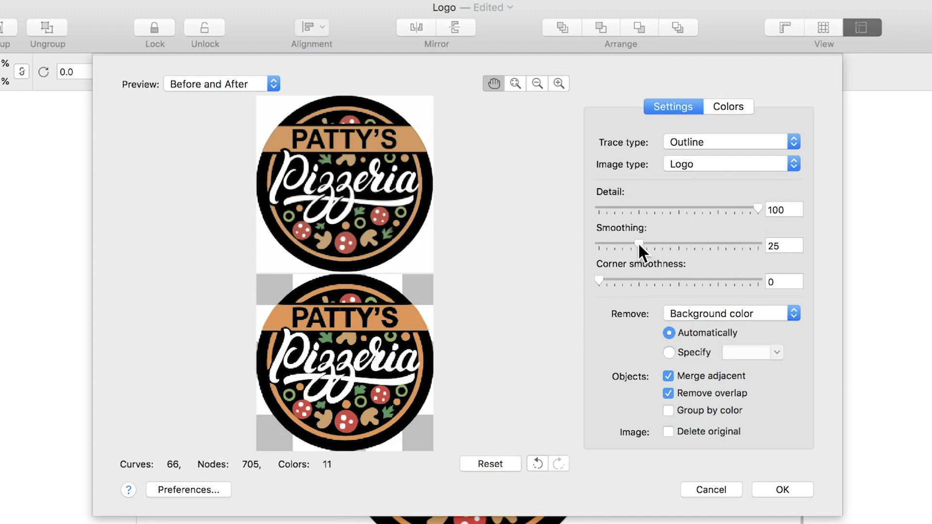
mouse_move(639, 243)
left_mouse_down()
mouse_move(699, 241)
mouse_move(660, 243)
left_mouse_up()
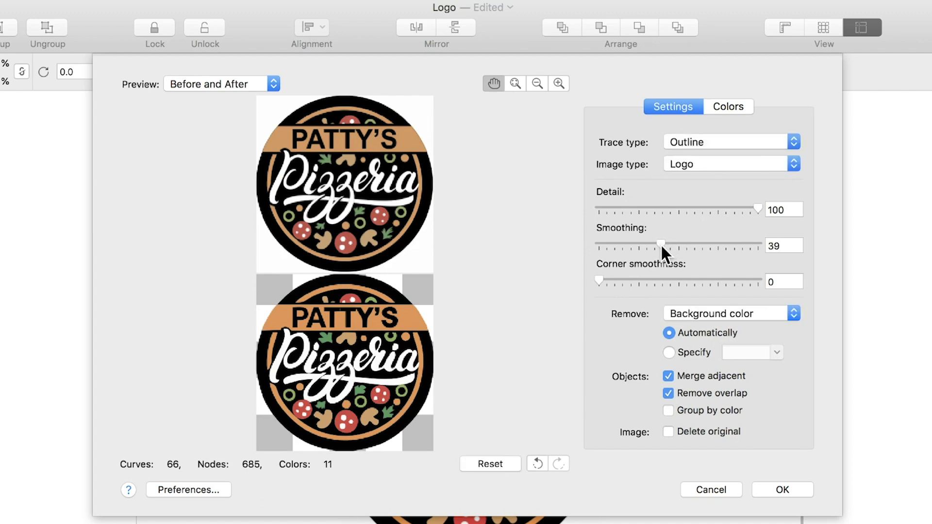
mouse_move(597, 278)
left_mouse_down()
mouse_move(633, 280)
mouse_move(622, 281)
left_mouse_up()
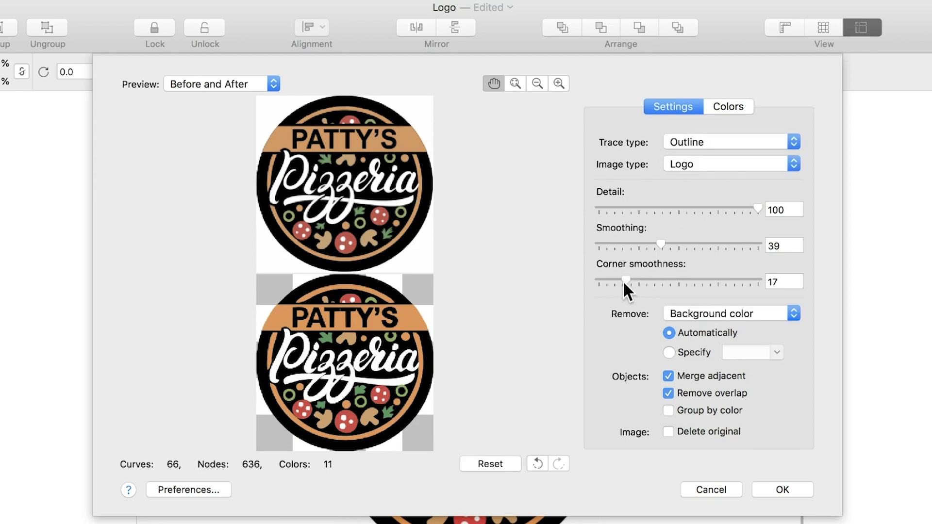
left_click(273, 86)
left_click(259, 110)
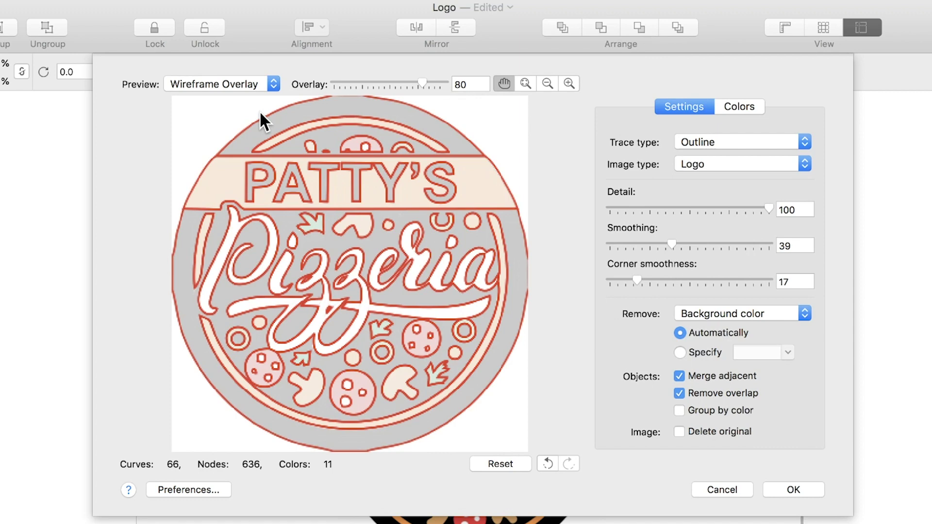
left_click(258, 86)
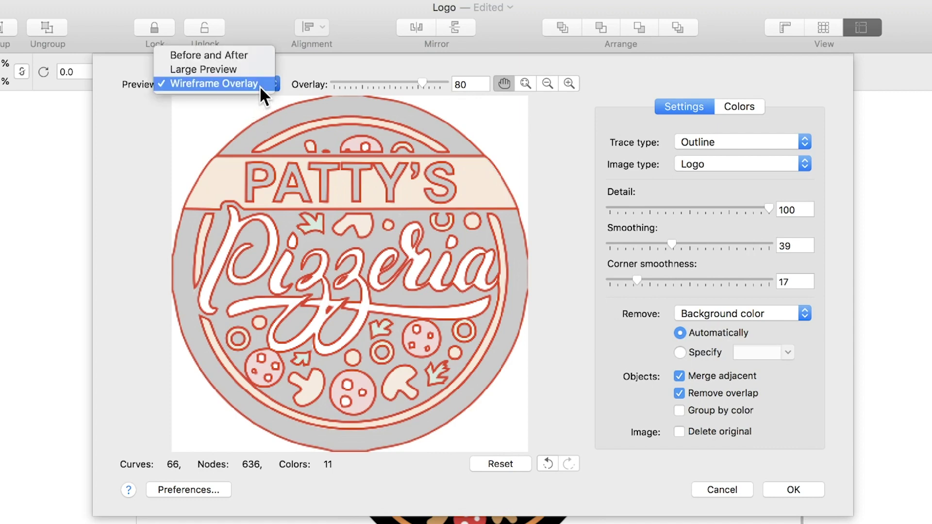
left_click(254, 56)
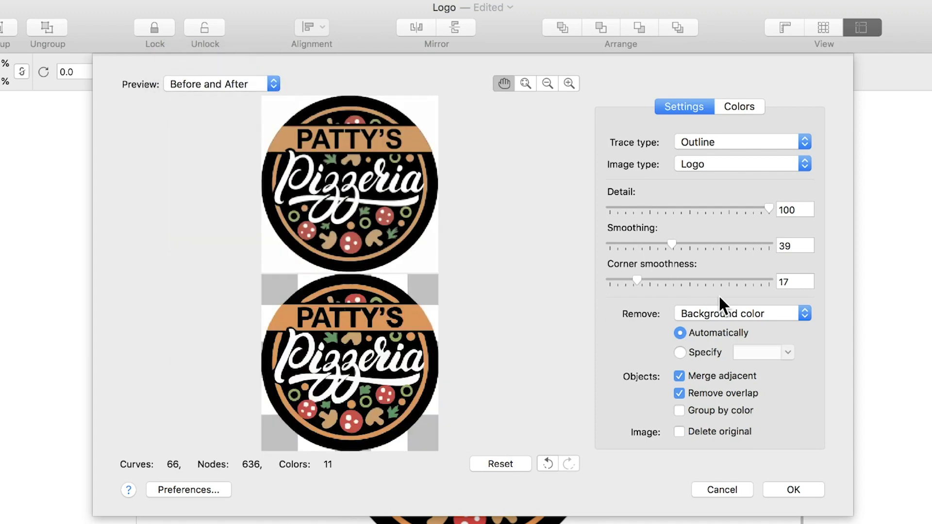
left_click(786, 323)
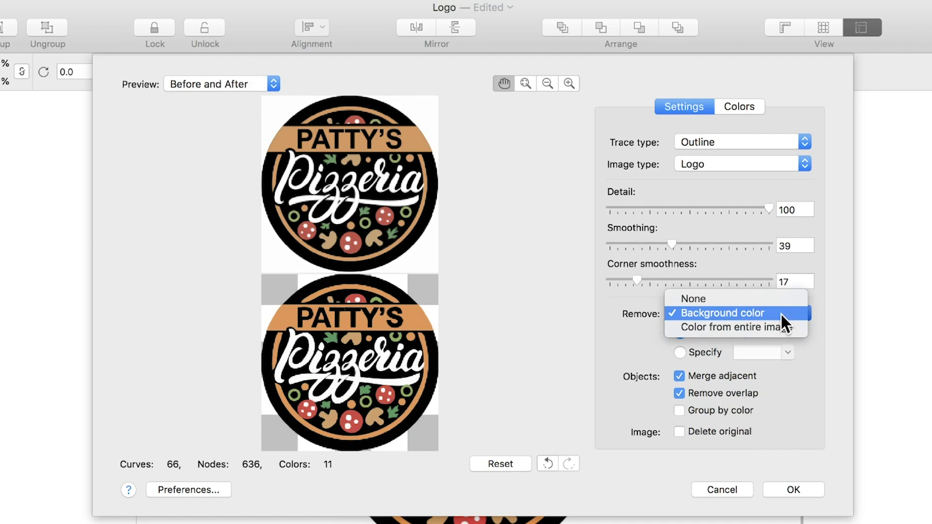
left_click(779, 313)
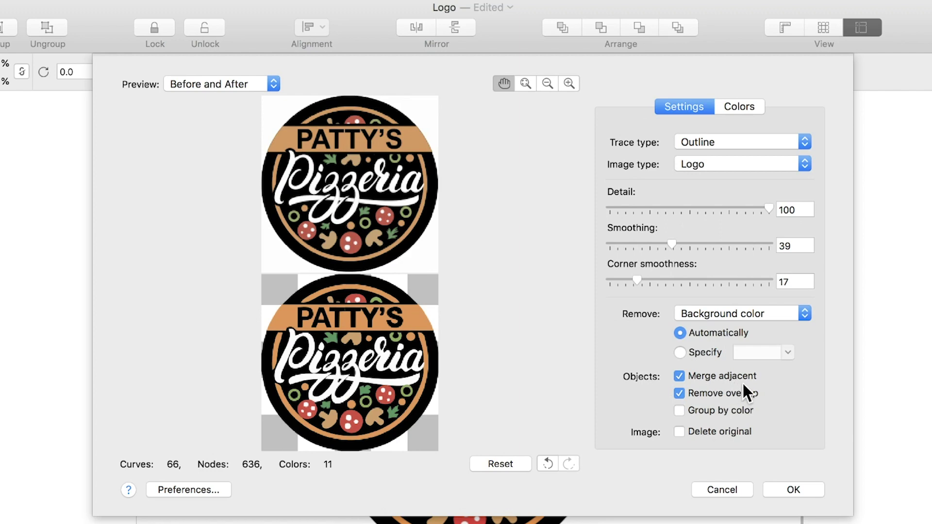
- Compare the trace with Merge adjacent and Remove overlap toggled, then enable Delete original
left_click(678, 377)
left_click(680, 393)
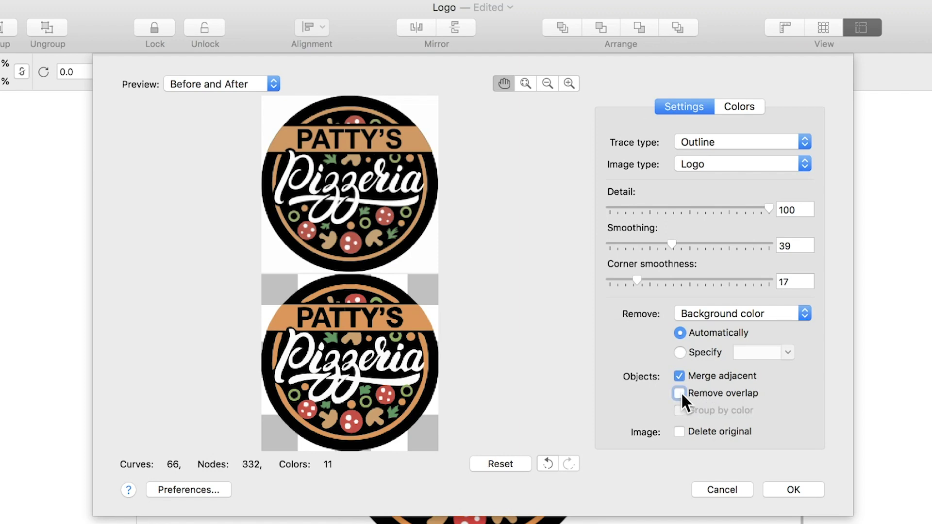
left_click(679, 392)
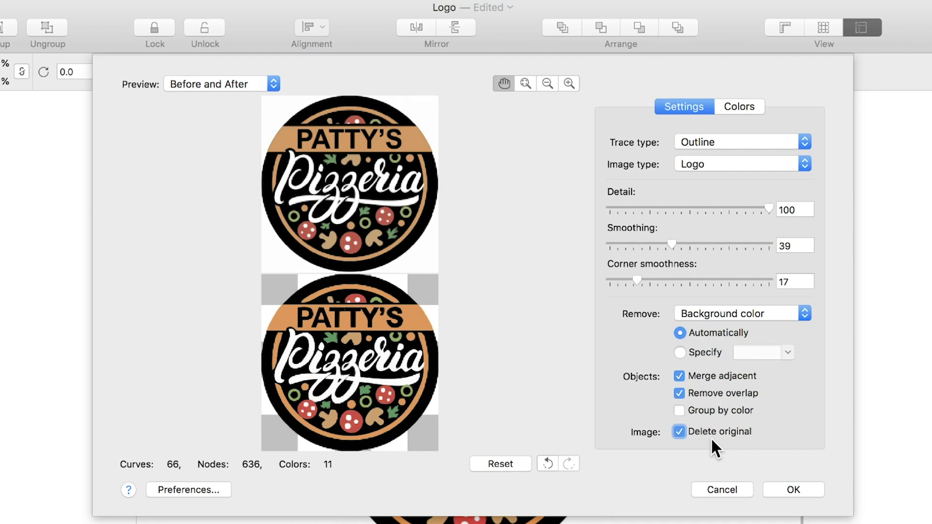
left_click(679, 431)
left_click(743, 106)
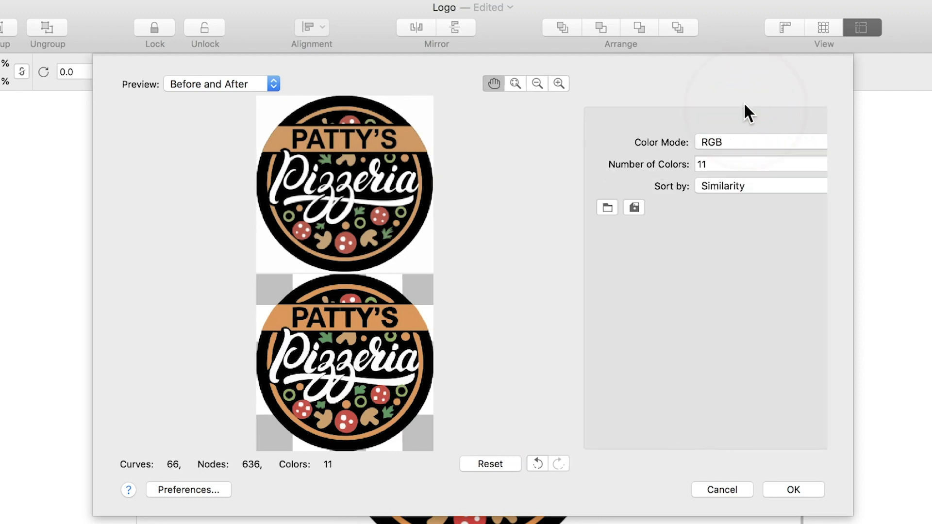
- Keep RGB colour mode and test reducing the trace to 6 colours before restoring 11
left_click(804, 140)
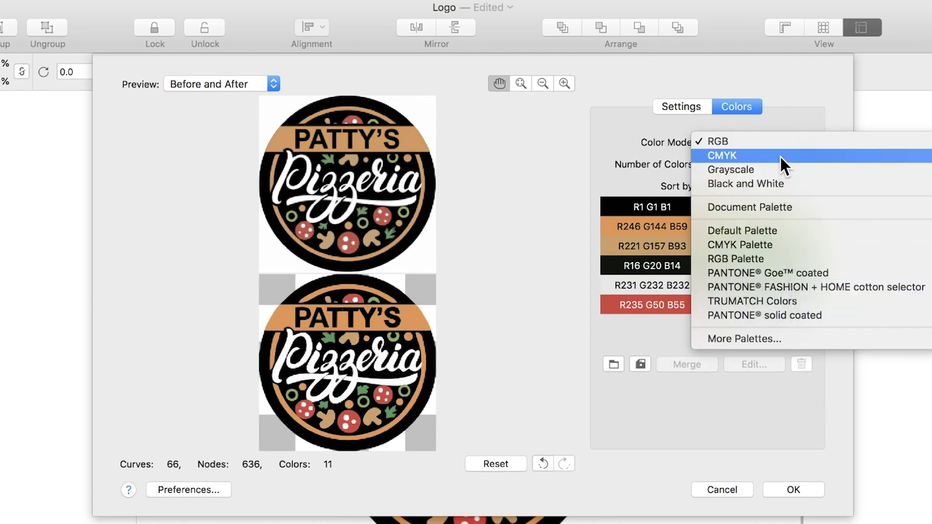
left_click(755, 143)
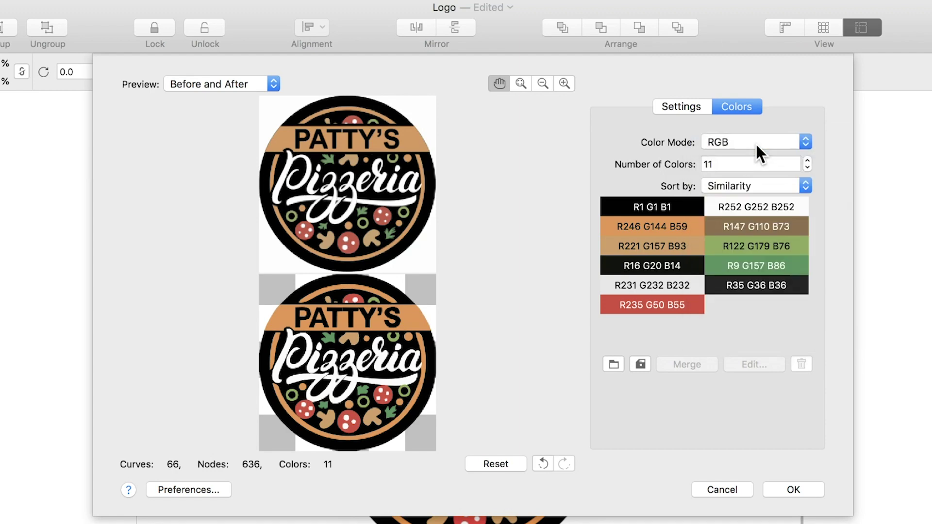
left_click(807, 168)
left_click(808, 168)
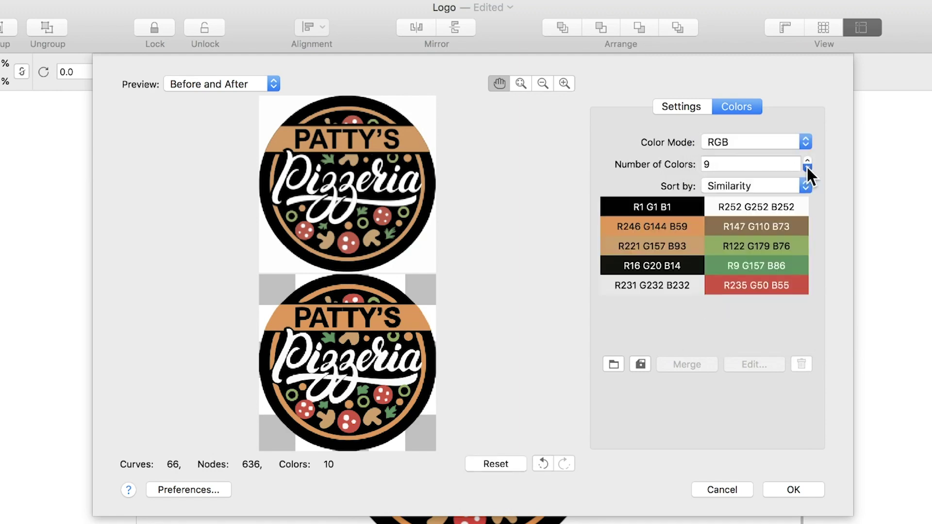
left_click(808, 167)
left_click(808, 168)
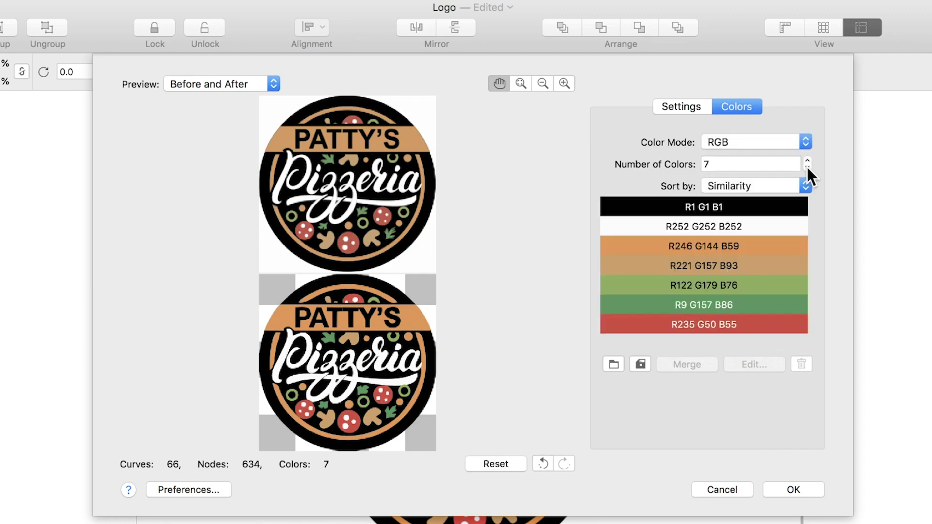
left_click(807, 168)
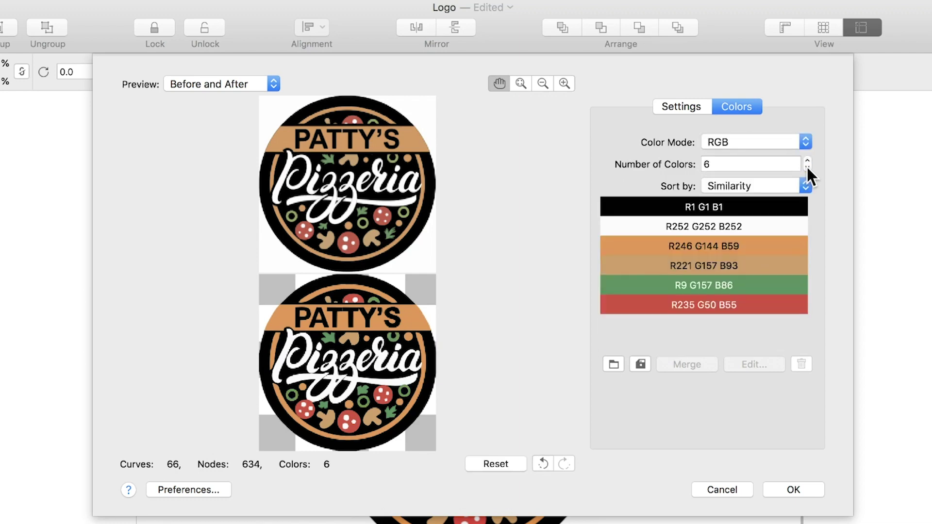
left_click(808, 161)
left_click(808, 161)
left_click(808, 161)
left_click(808, 161)
left_click(808, 161)
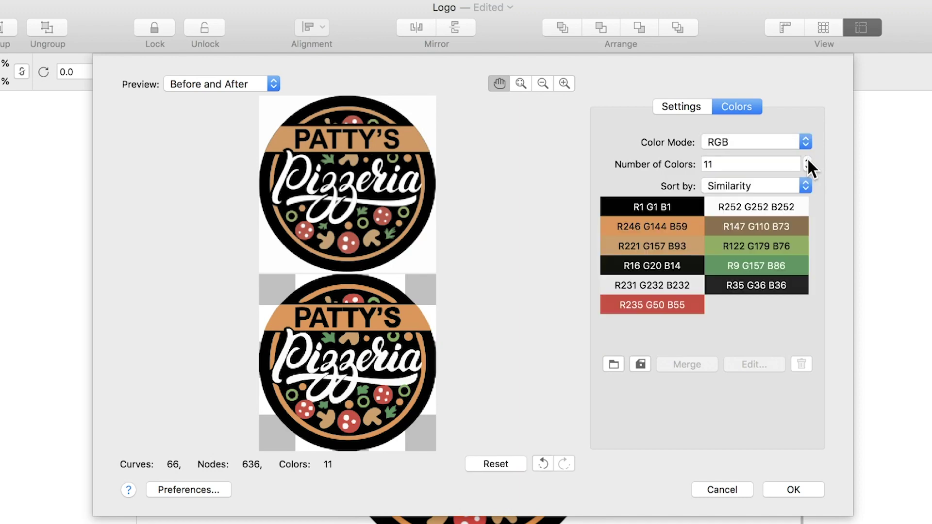
- Merge the R252 G252 B252 and R231 G232 B232 whites into one R241 G242 B242 colour
left_click(690, 203)
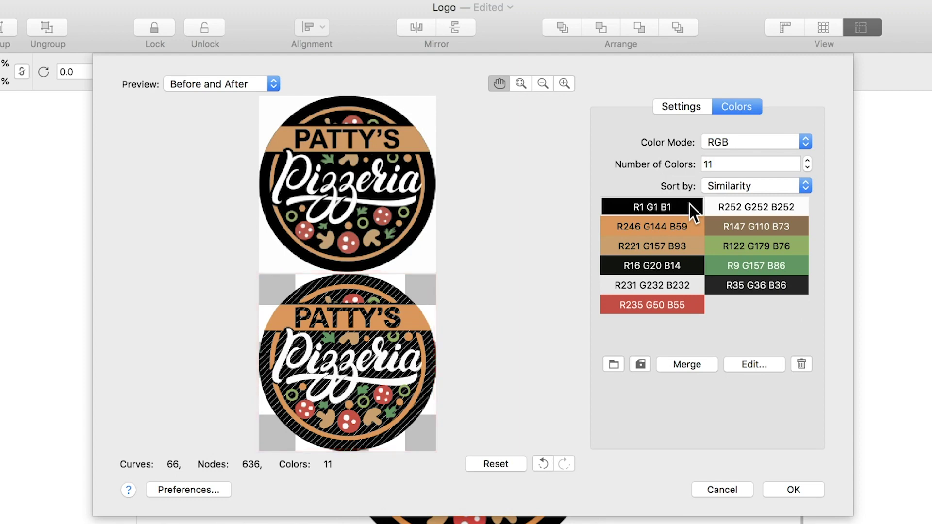
left_click(729, 214)
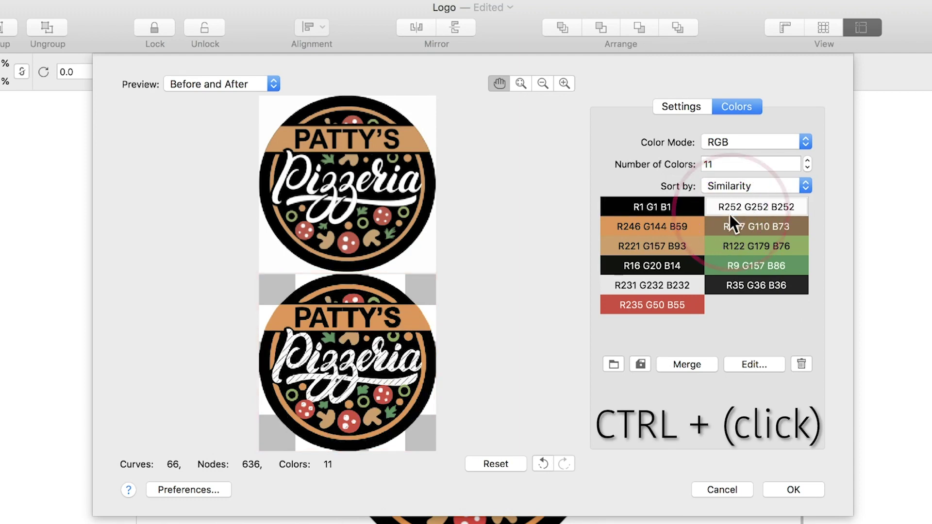
left_click(707, 244, "ctrl")
left_click(671, 290, "ctrl")
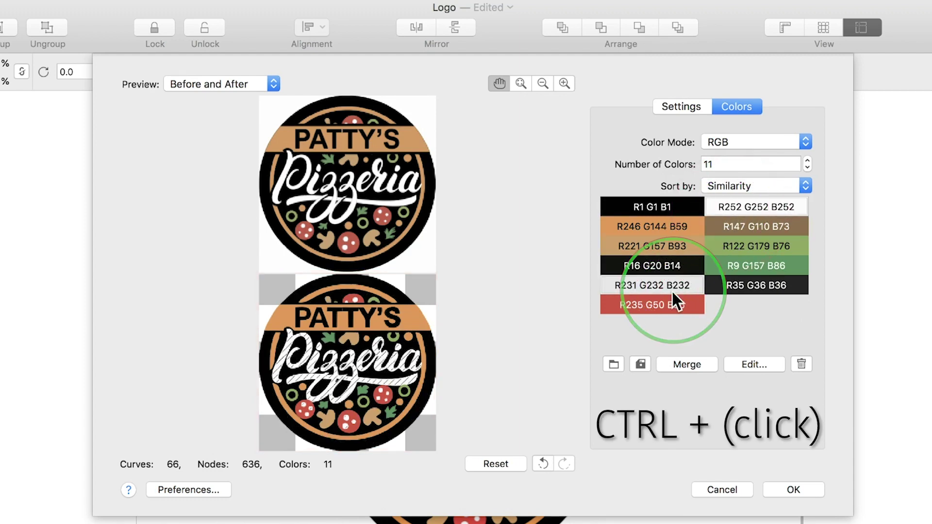
left_click(686, 365)
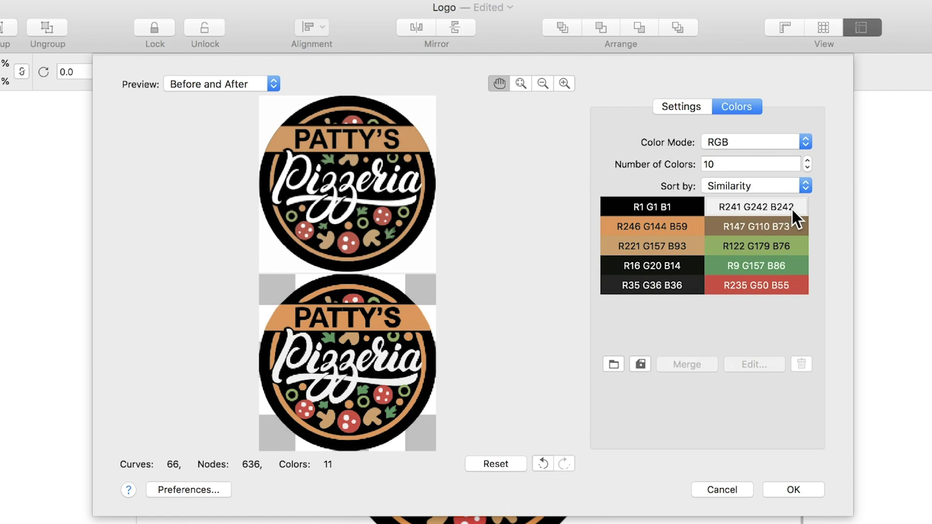
left_click(791, 208)
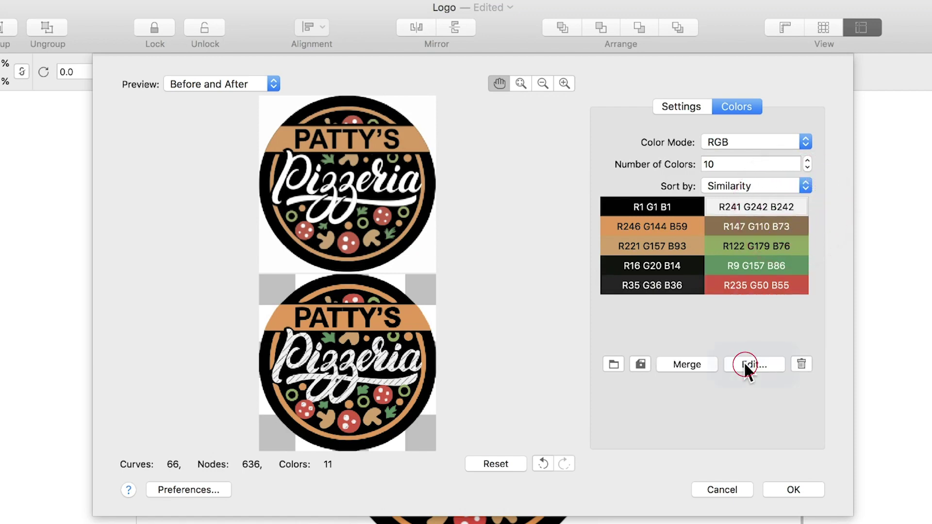
left_click(745, 365)
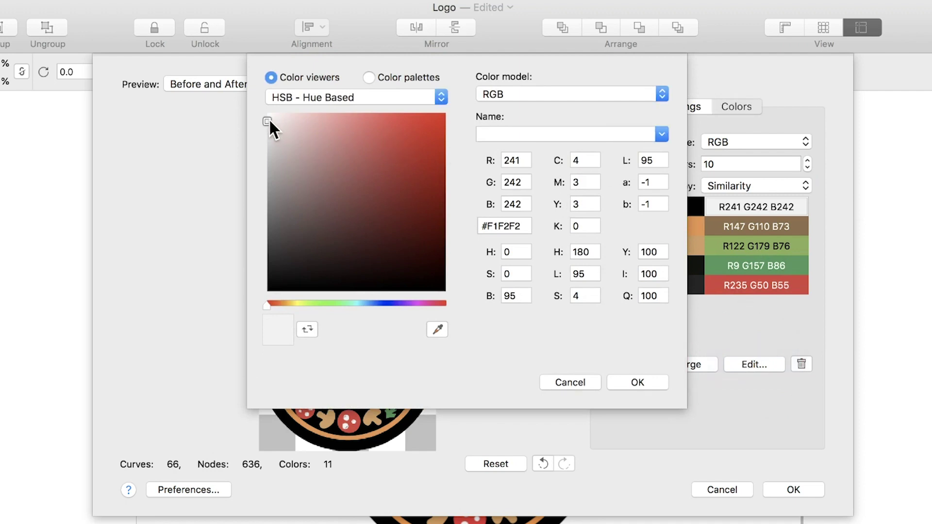
- Change the merged colour to pure white #FFFFFF and apply the trace
left_click_drag(269, 118, 266, 100)
left_click(638, 383)
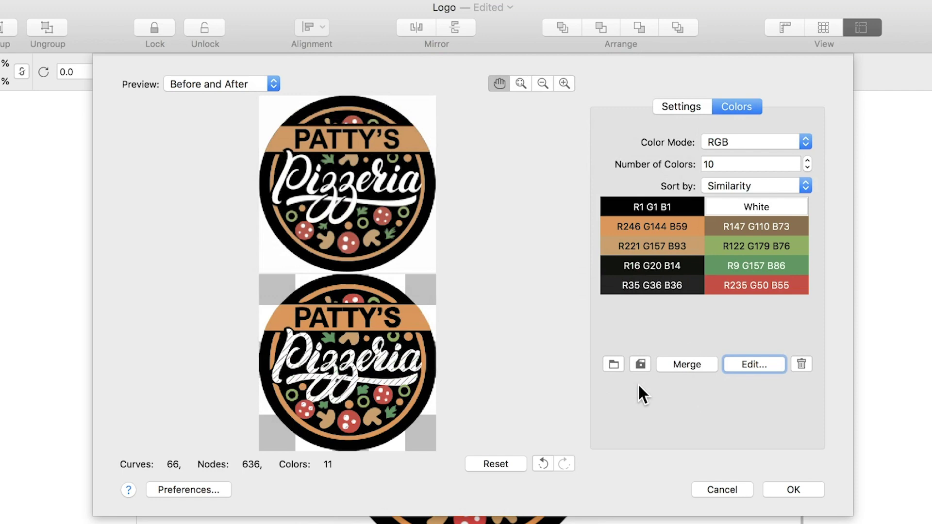
left_click(794, 489)
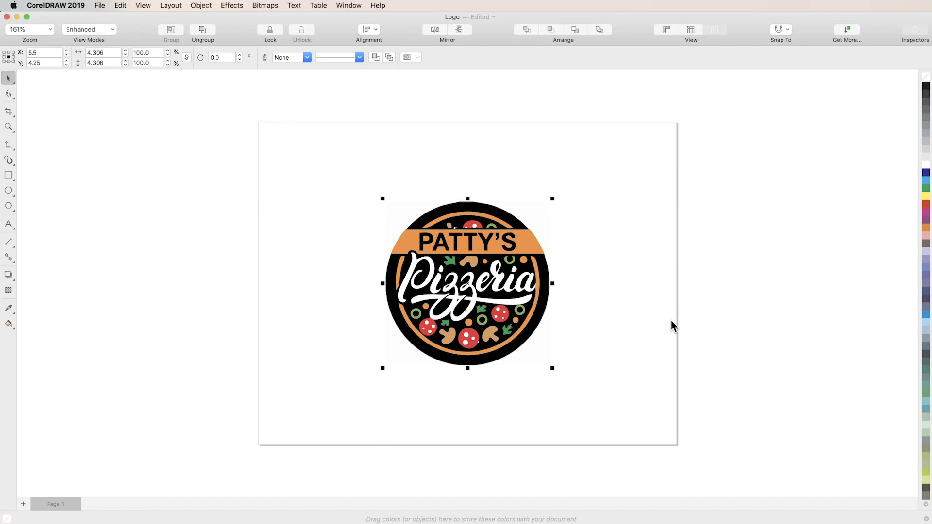
- Move the traced logo right and the bitmap left, then compare in Wireframe and Enhanced views
left_click_drag(507, 247, 616, 252)
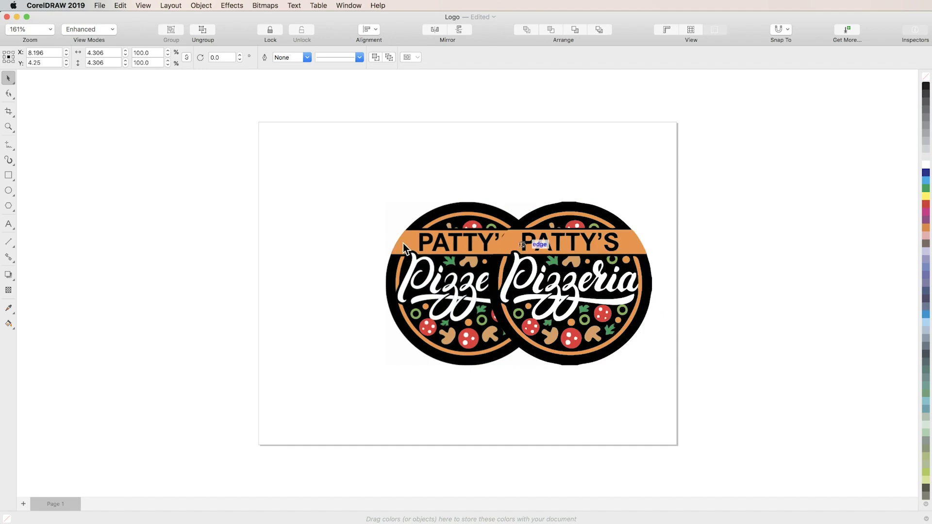
left_click_drag(404, 249, 324, 245)
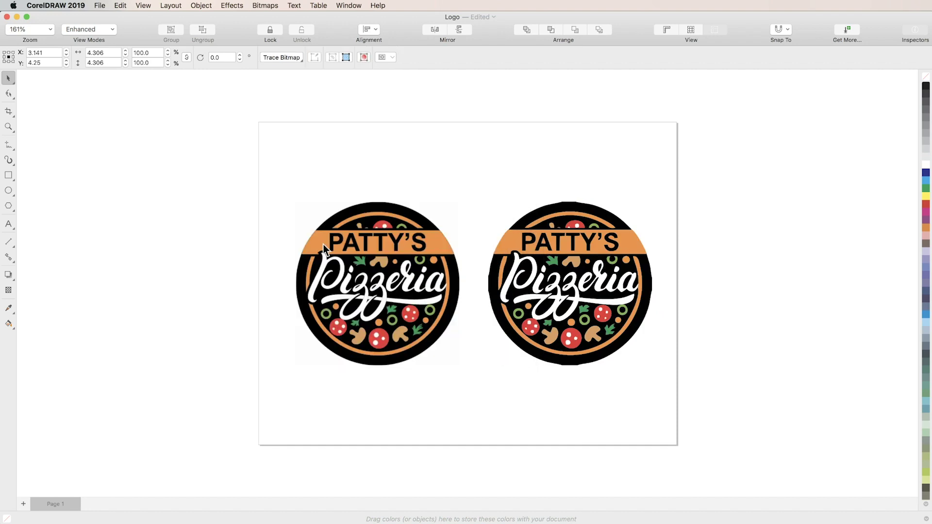
left_click(346, 178)
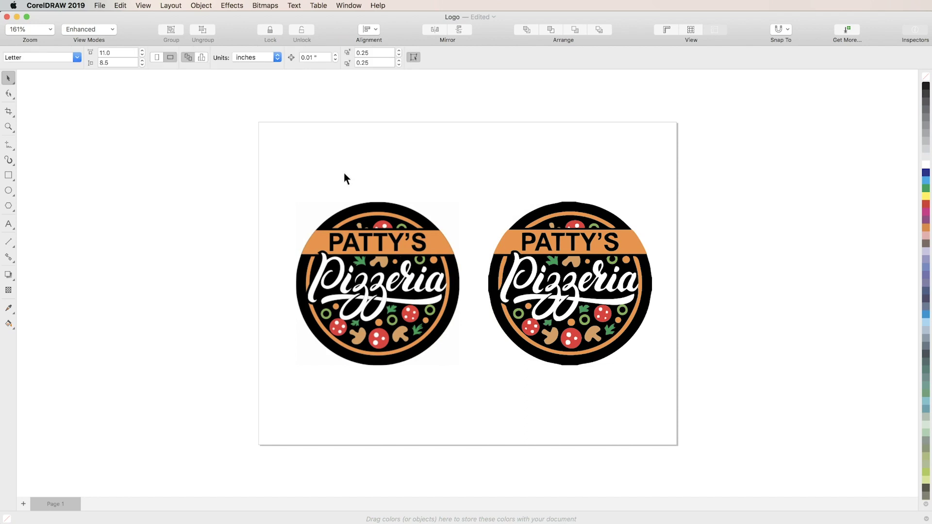
left_click(113, 29)
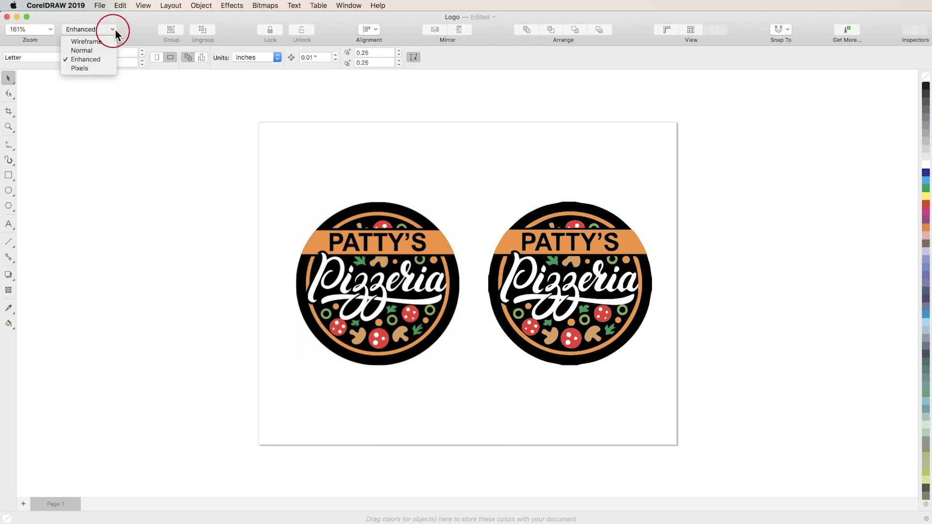
left_click(103, 40)
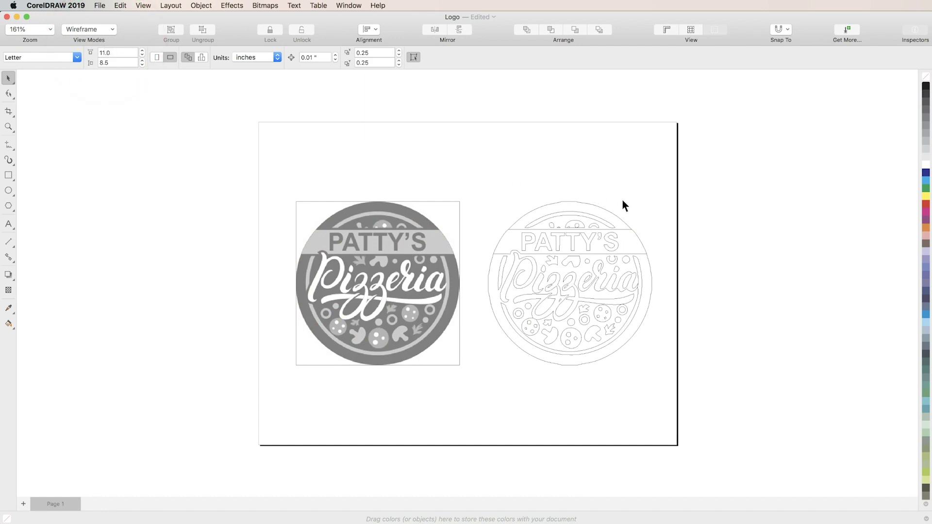
left_click(110, 32)
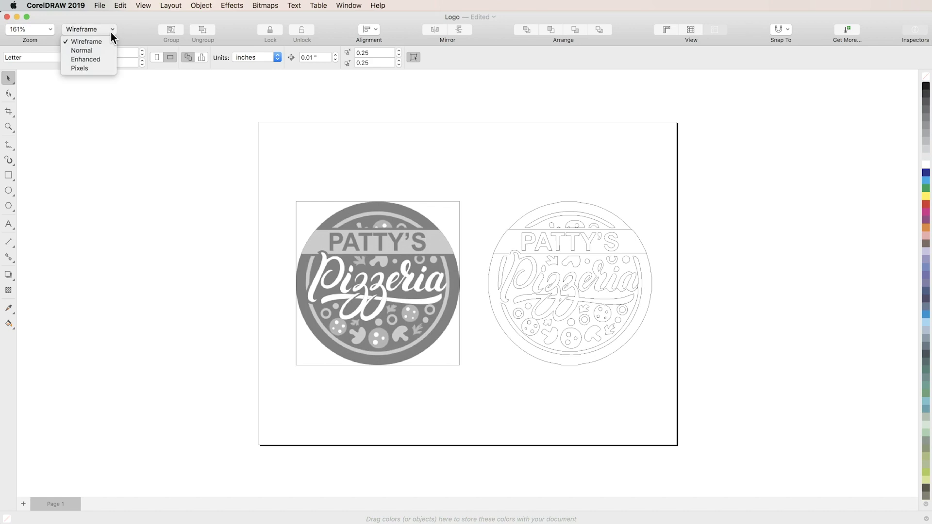
left_click(102, 59)
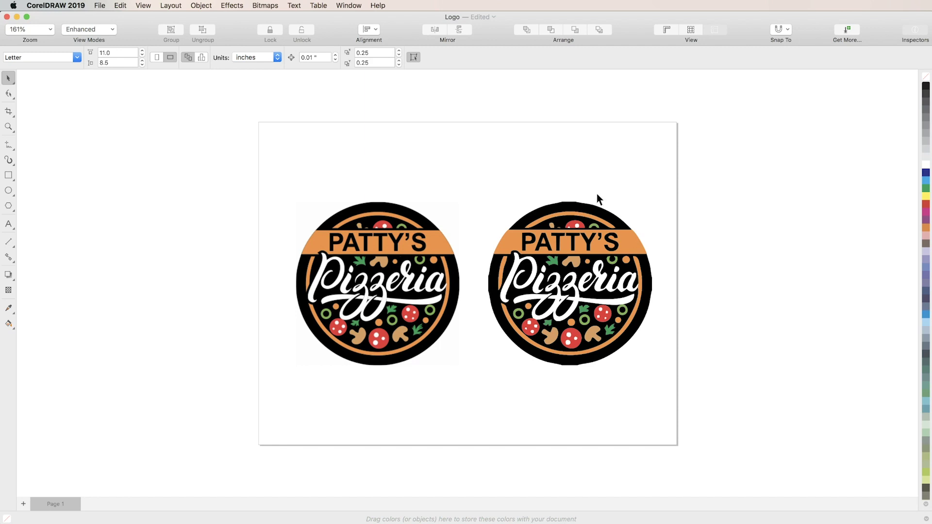
- Delete the original bitmap and centre the traced logo on the page
left_click(392, 246)
key("Delete")
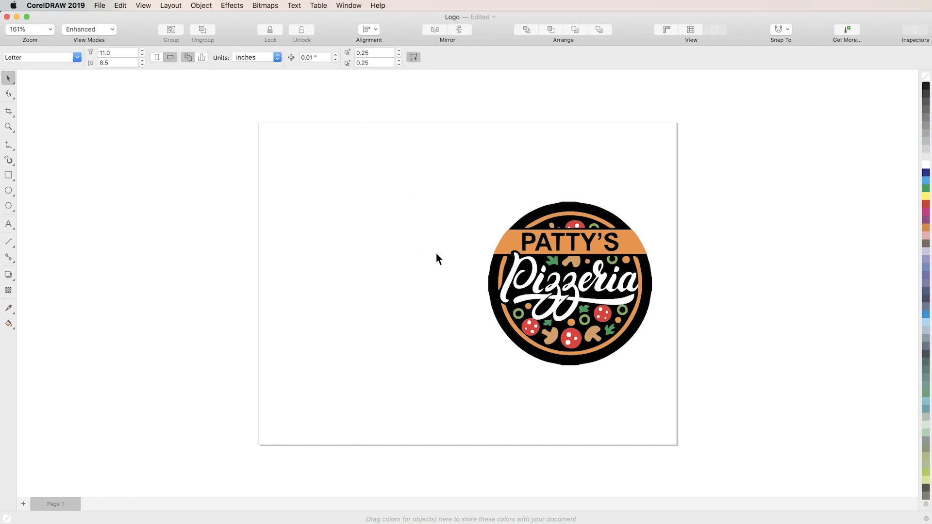
left_click(535, 263)
key("p")
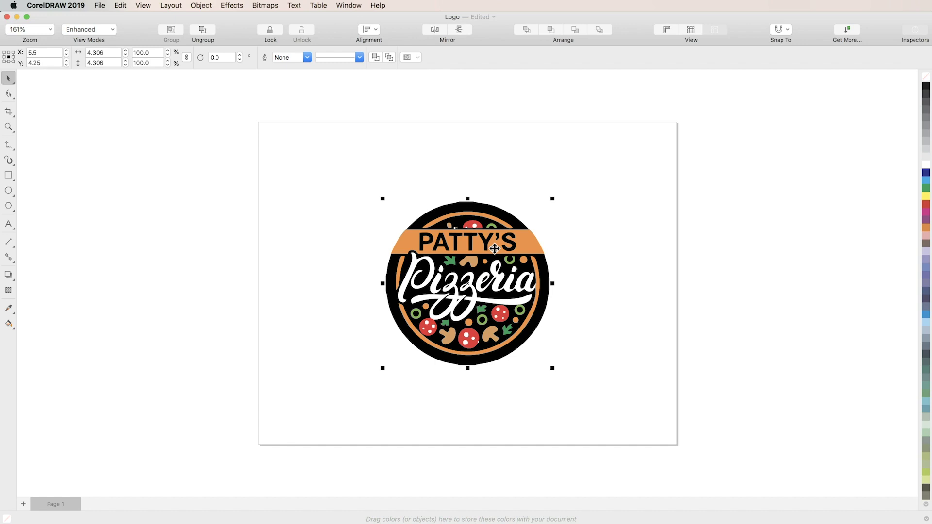
double_click(494, 249, "shift")
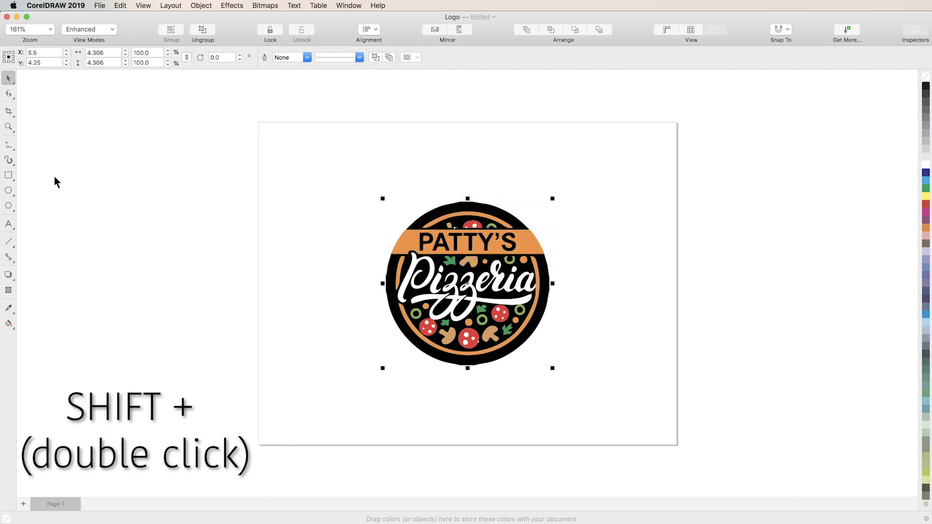
- Add a logo-sized rectangle, round its corners to 2.153 into a circle, and send it behind
left_click(9, 177)
double_click(9, 176)
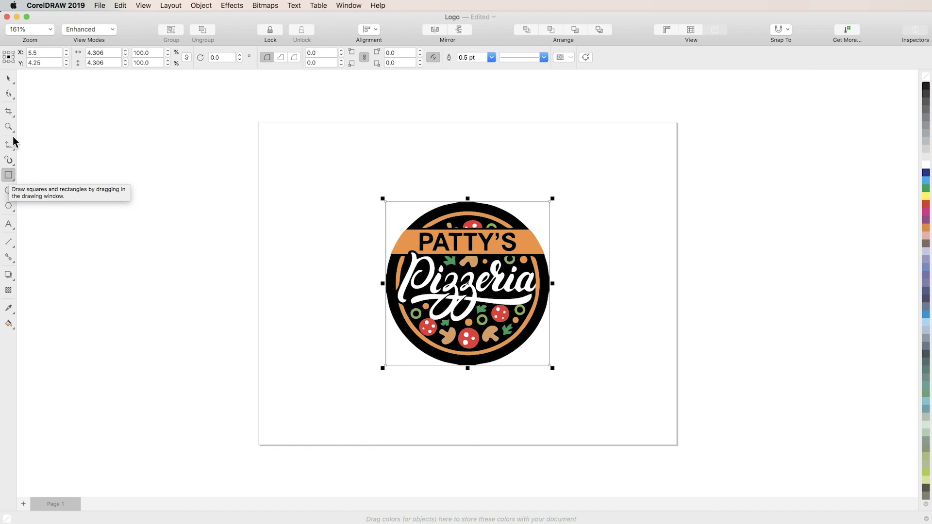
left_click(10, 99)
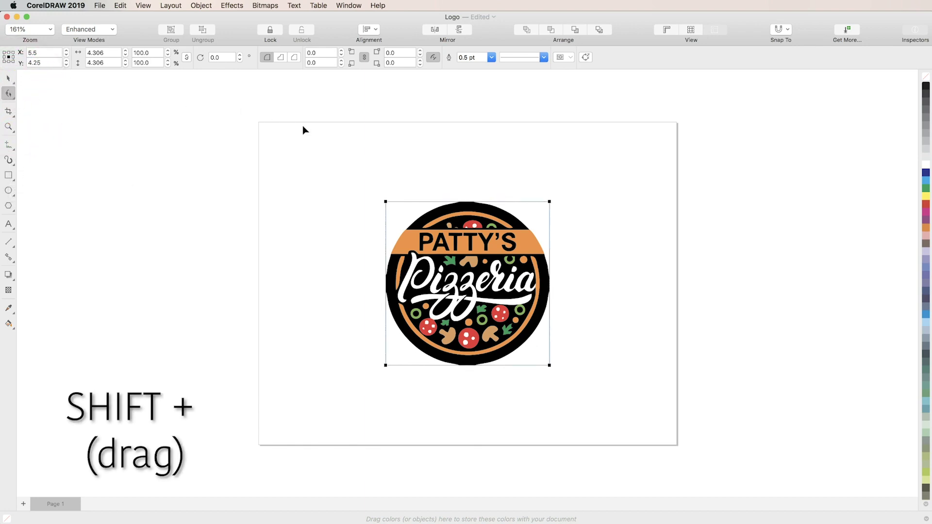
left_click_drag(387, 200, 480, 258)
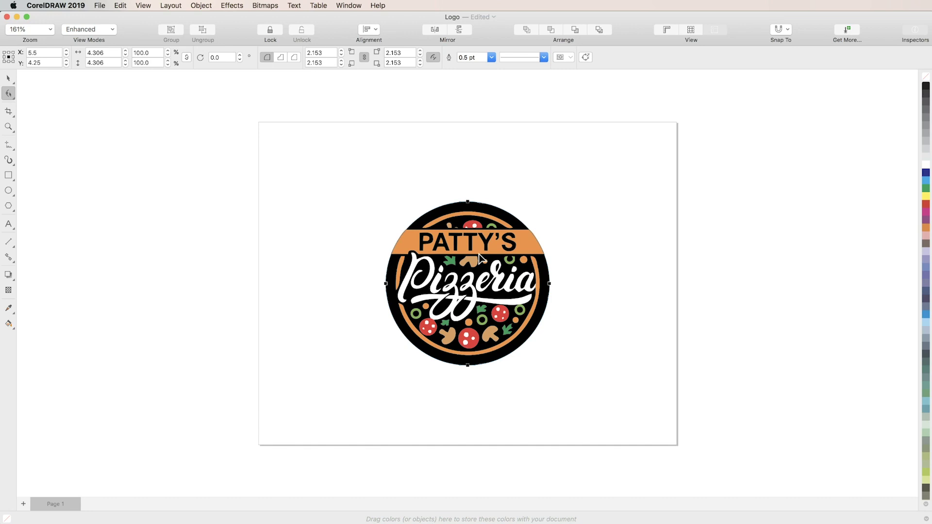
left_click(604, 31)
- Ungroup the traced logo into separate pieces
key("space")
left_click(496, 213)
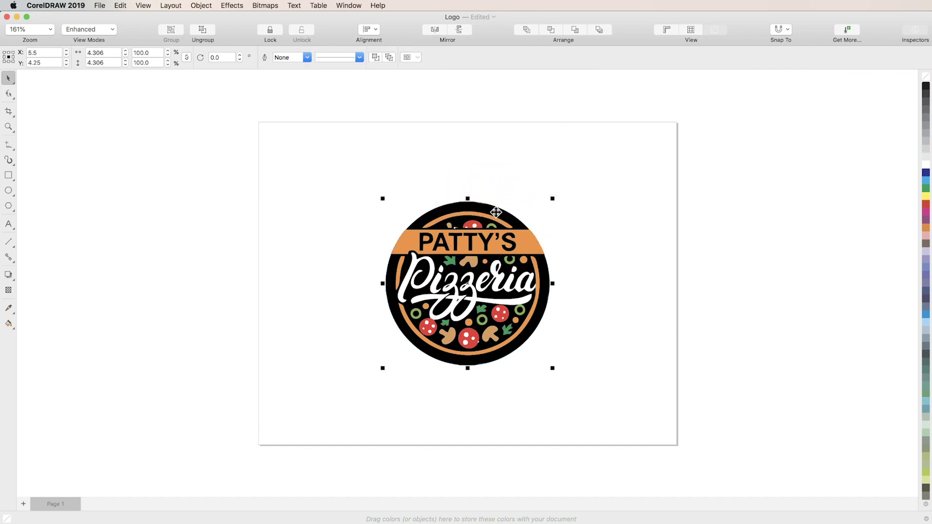
left_click(206, 30)
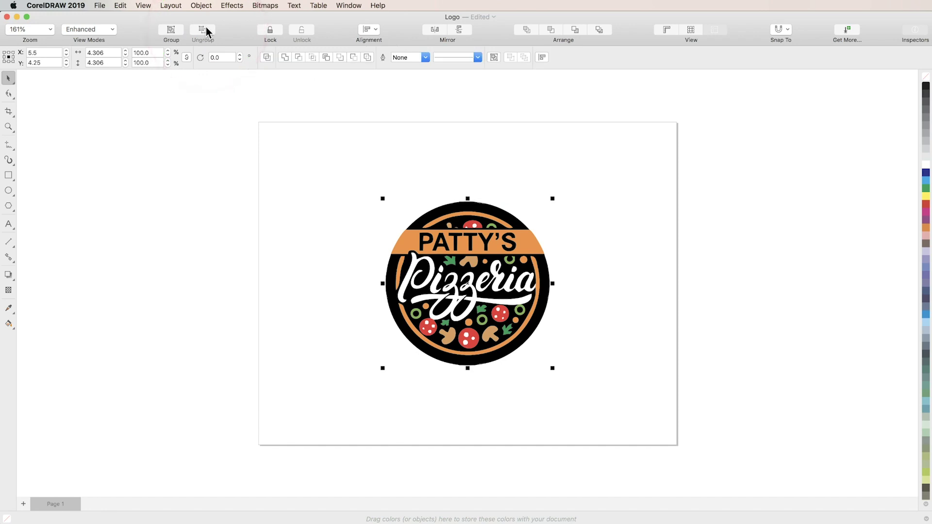
left_click(317, 183)
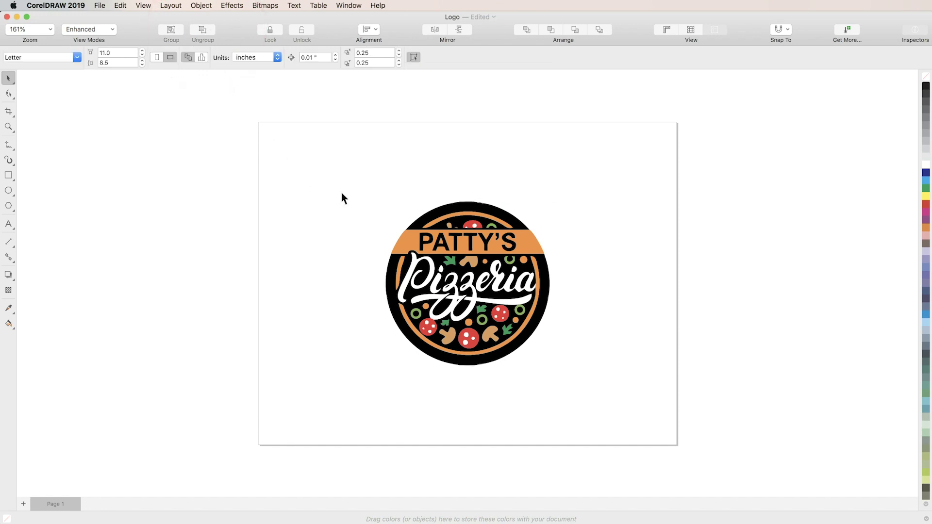
- Delete the traced black background pieces and fill the perfect circle black
left_click(475, 207, "shift")
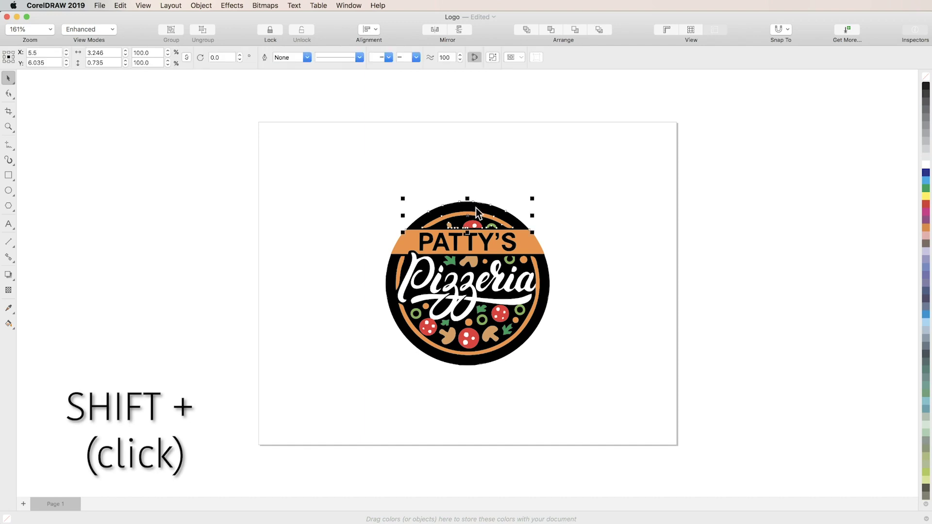
left_click(393, 277, "shift")
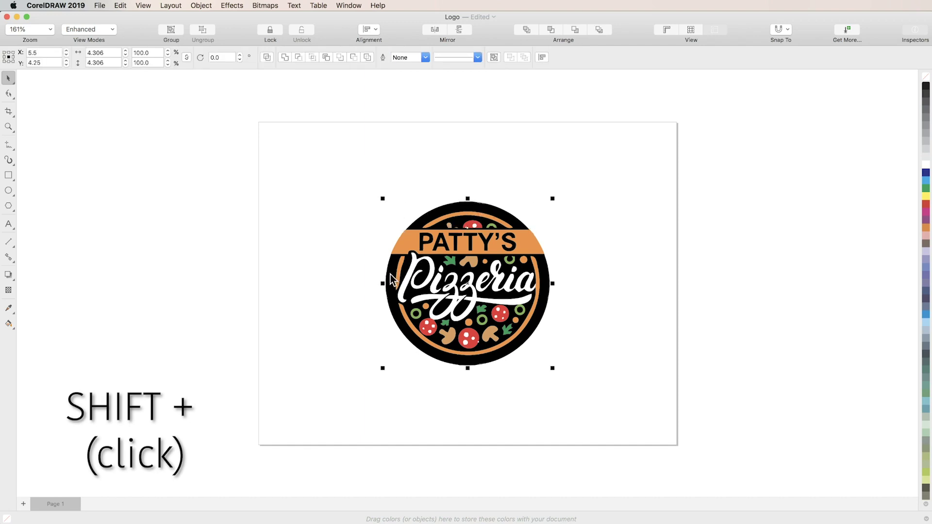
key("Delete")
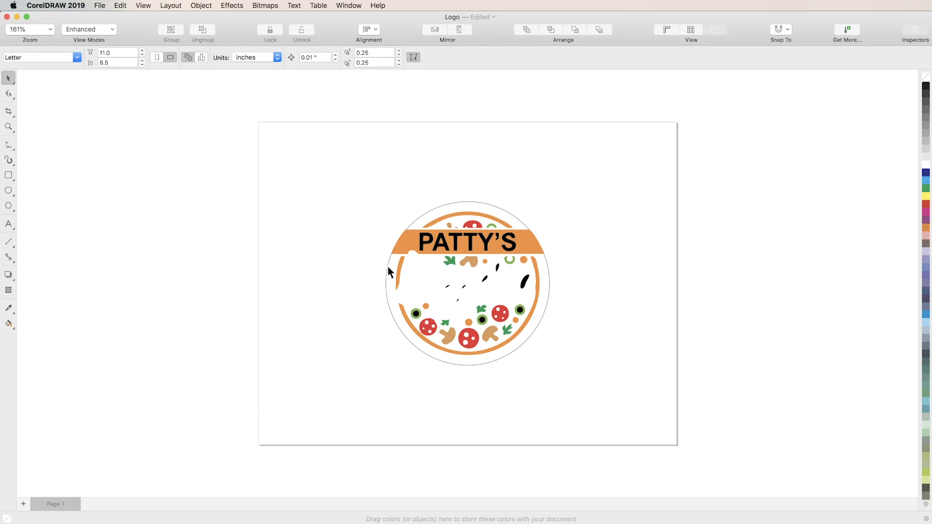
left_click(388, 271)
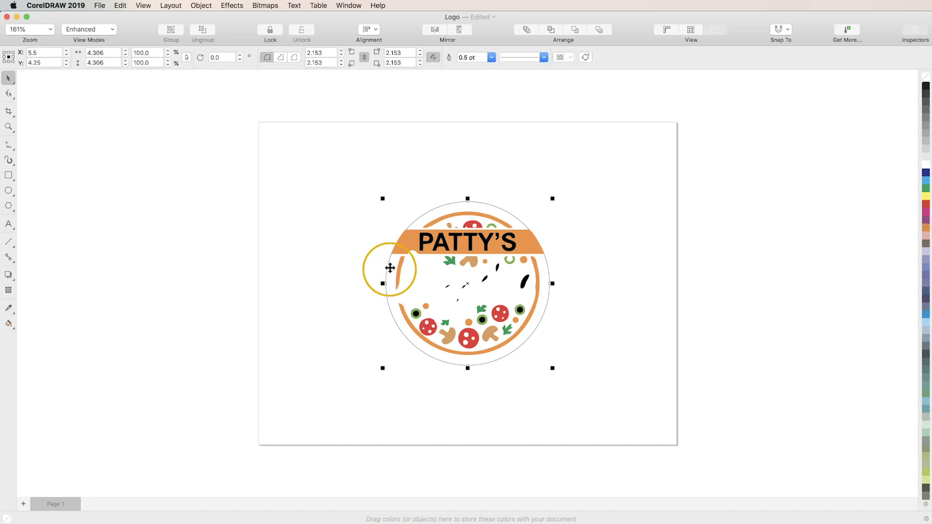
left_click(926, 86)
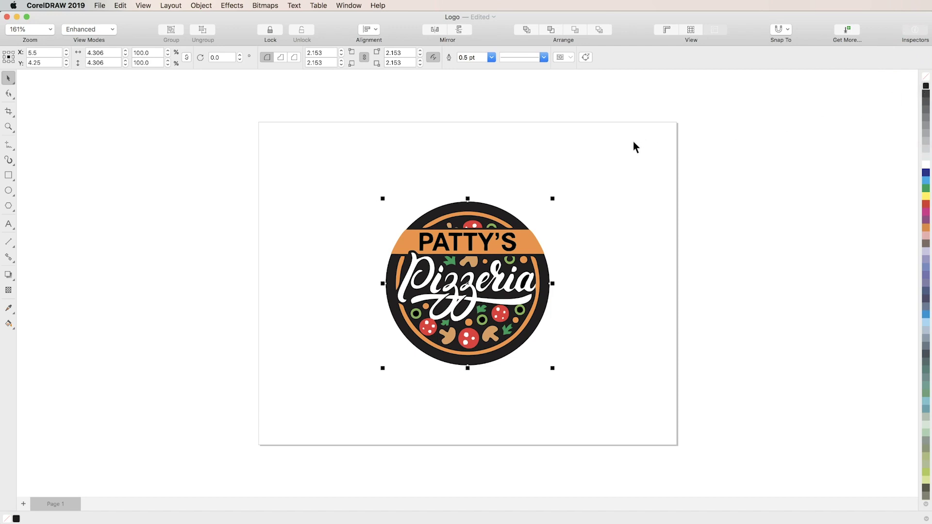
- Group the circle and all logo pieces, then scale the group to 235% (10.116 inches square)
left_click_drag(633, 142, 339, 398)
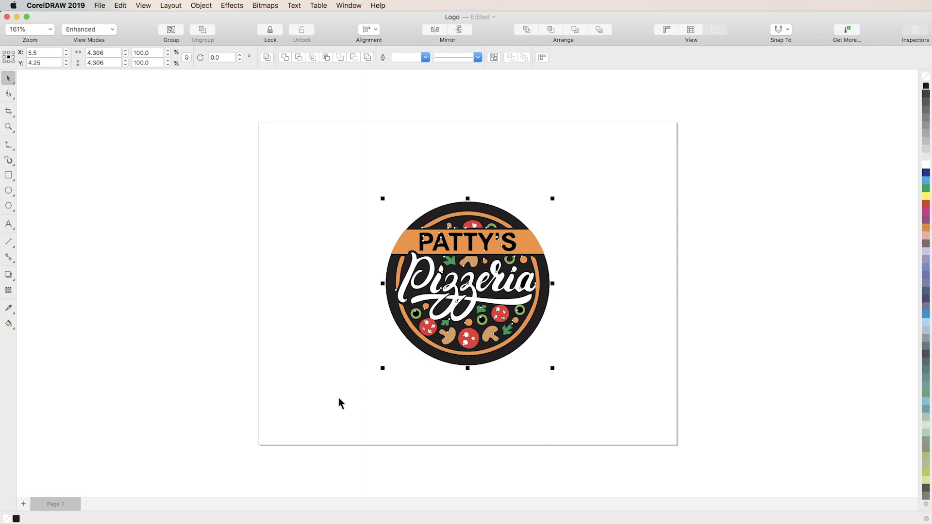
left_click(171, 30)
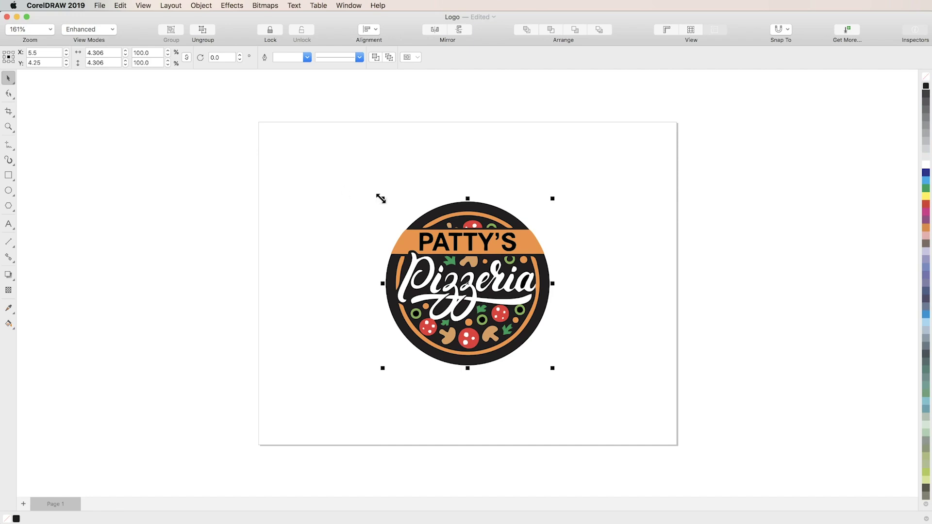
left_click_drag(382, 198, 197, 87)
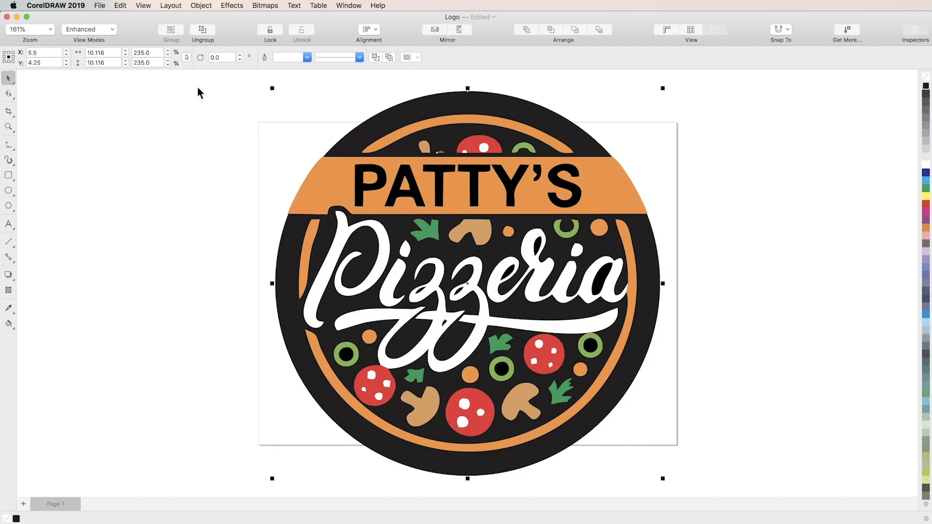